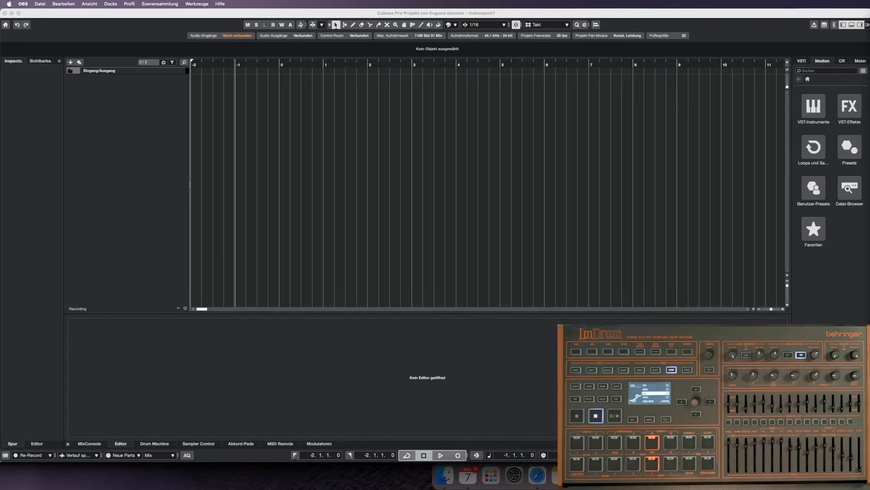
Play the empty project without external synchronisation to check the drum machine's reaction, and stop playback.
click(224, 66)
key(space)
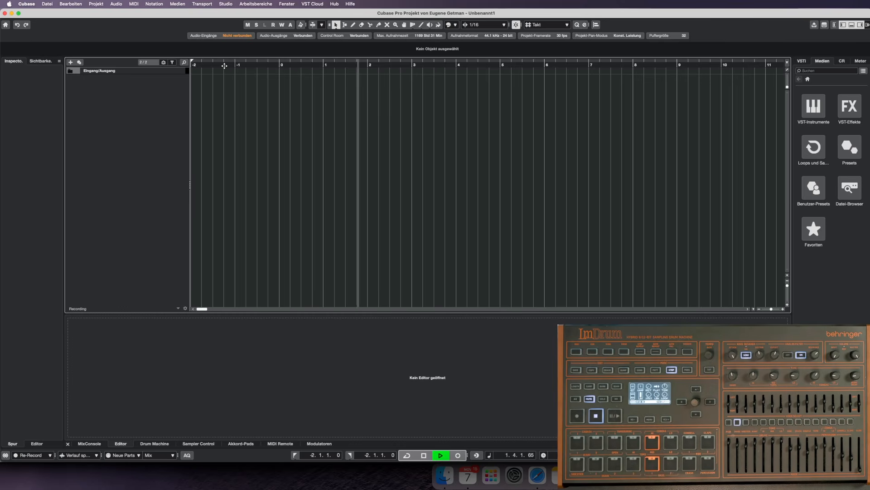
key(space)
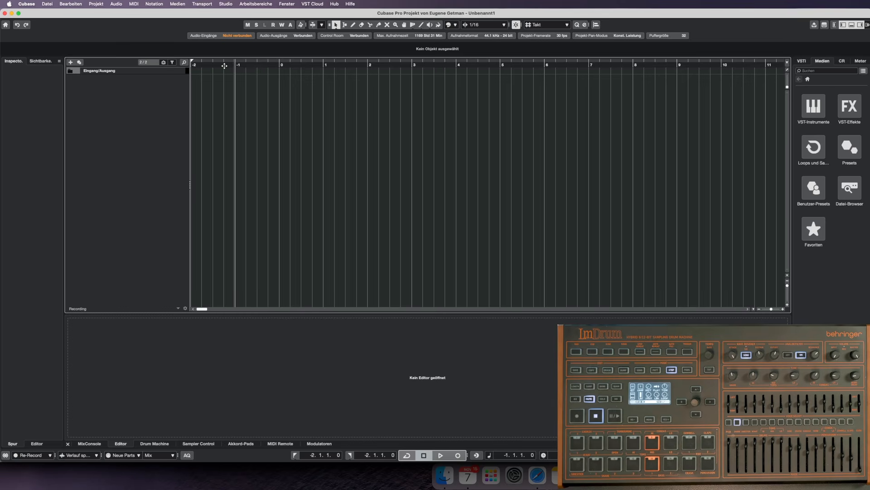
Activate external synchronisation and accept the project sync destinations with USB-MIDI-Gerät and LM DRUM ticked for MIDI clock and MIDI timecode.
click(196, 4)
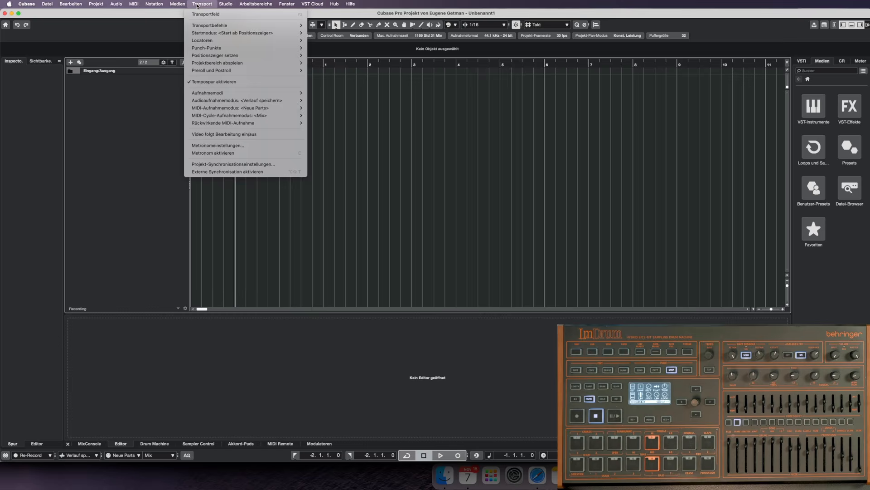
click(260, 172)
click(196, 4)
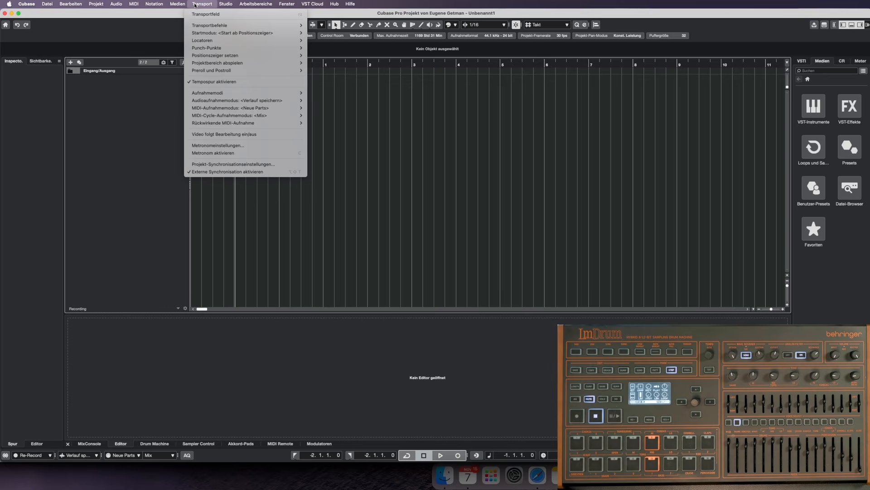
click(261, 165)
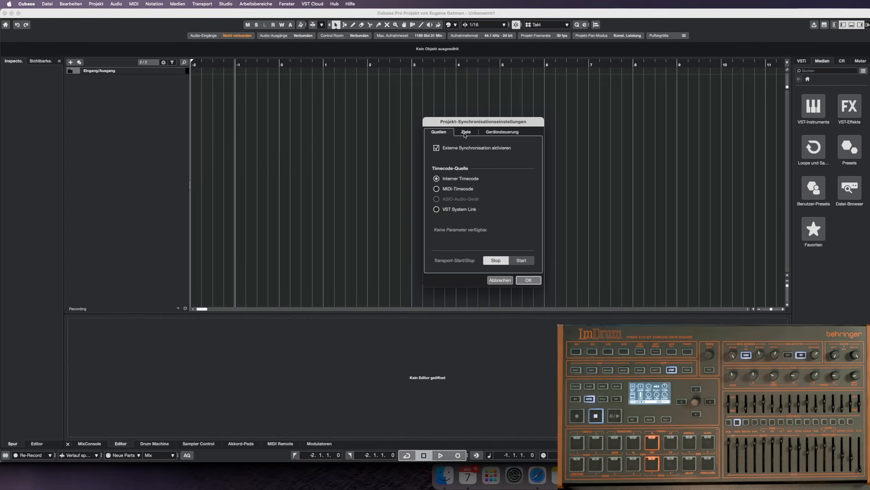
click(466, 133)
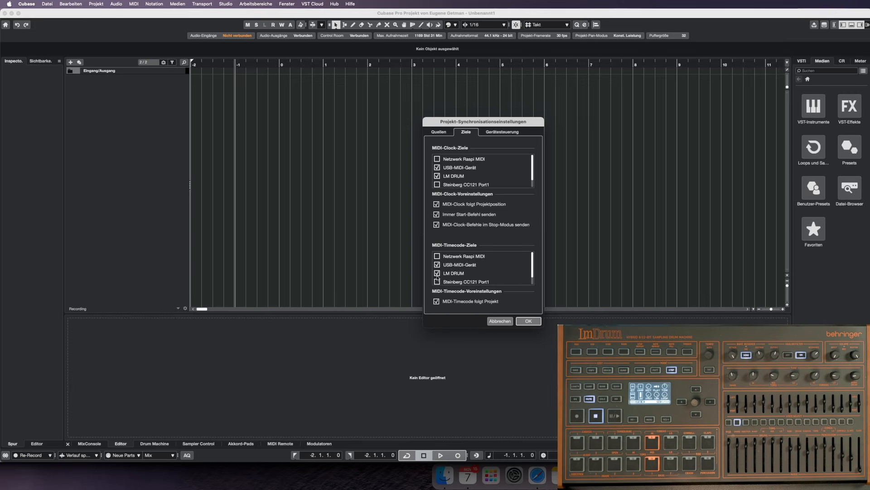
click(528, 321)
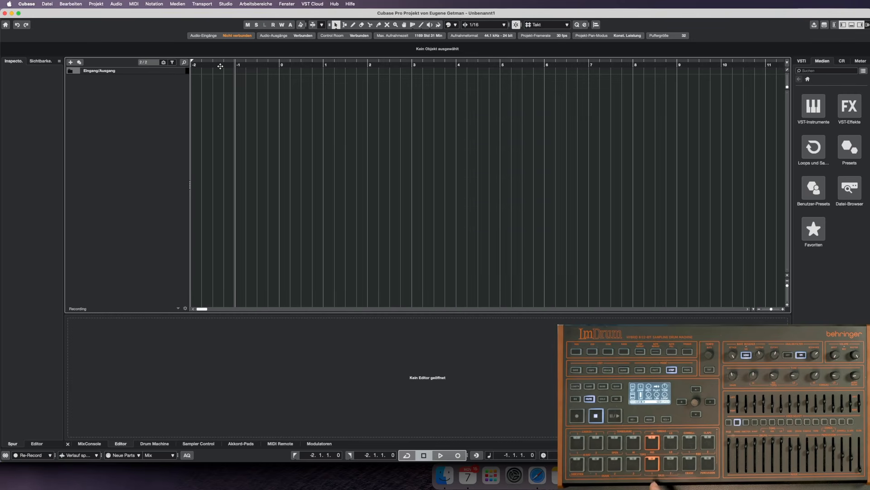
Play the project with synchronisation active to test whether the drum machine starts and stops with it.
key(space)
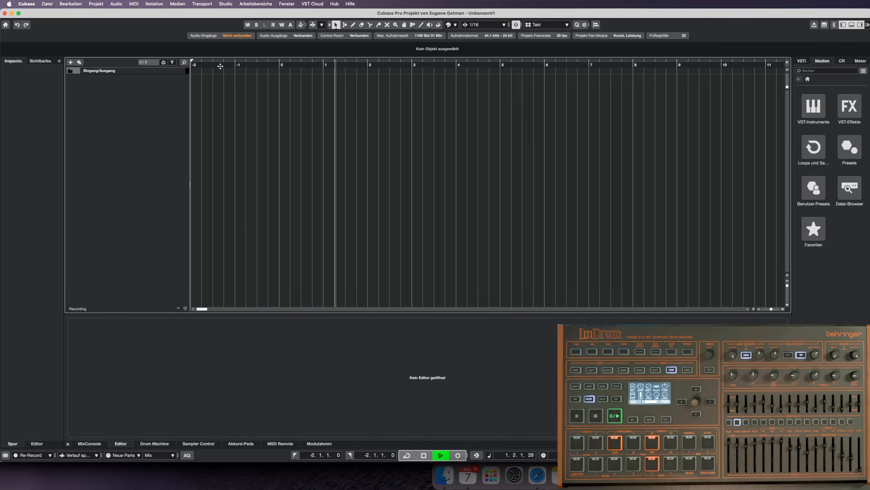
key(space)
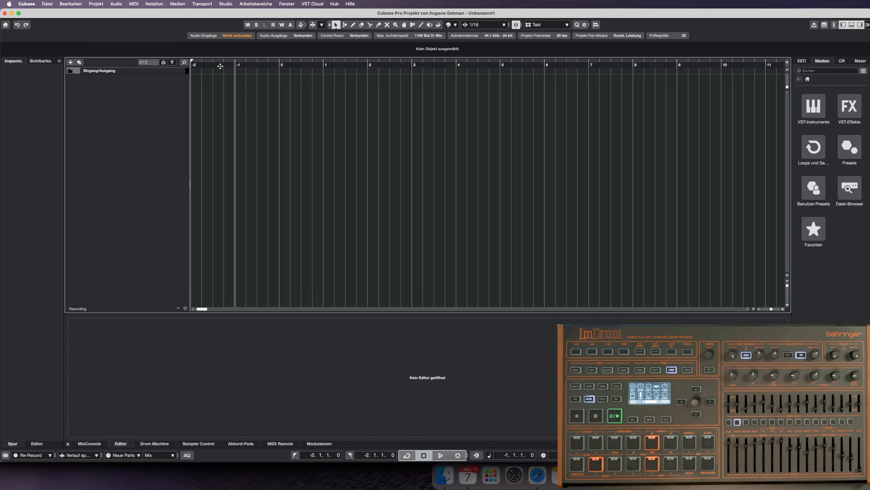
Add a stereo audio track named LM DRUM AUDIO fed by Stereo In, and monitor its input during playback.
right_click(122, 118)
click(173, 123)
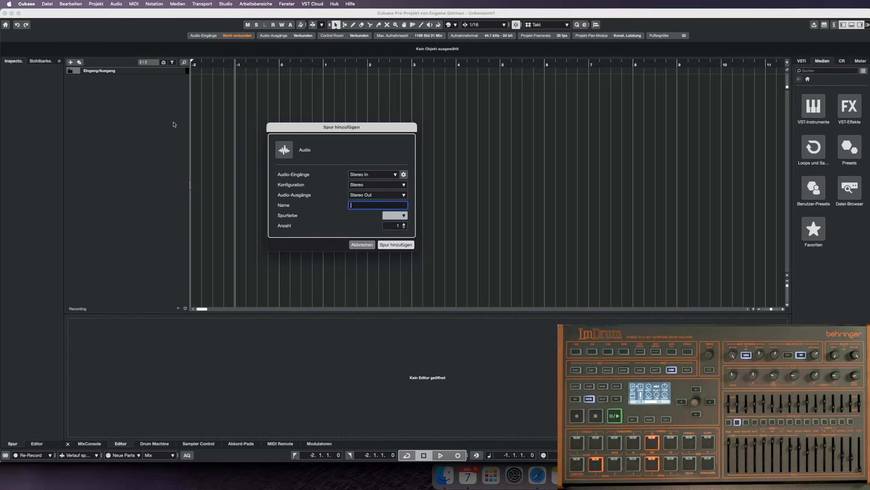
click(395, 175)
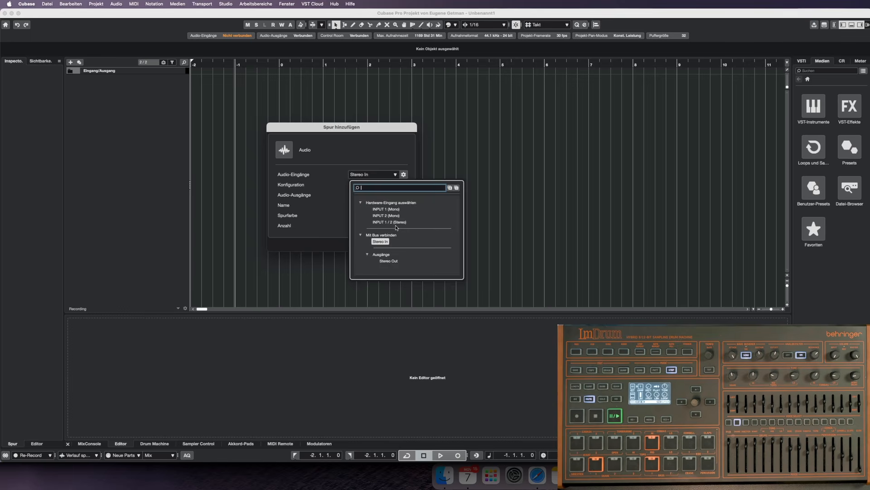
click(381, 242)
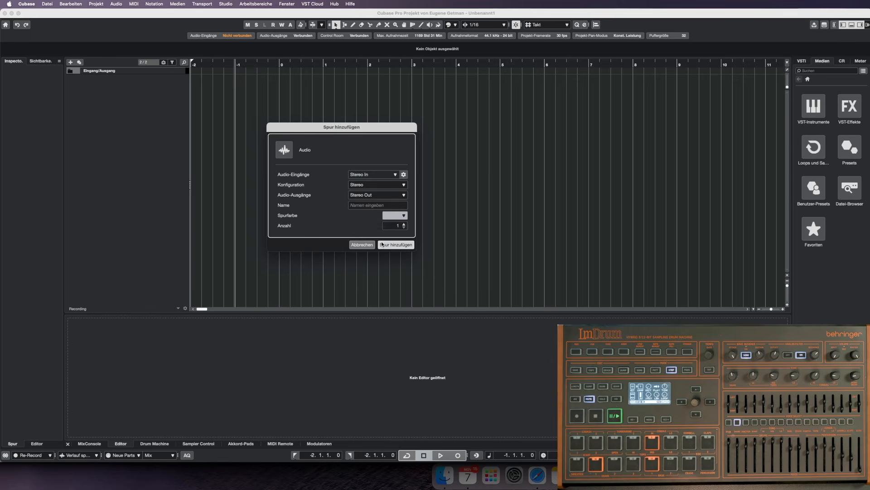
click(372, 205)
text(LM DRUM AUDIO)
key(Return)
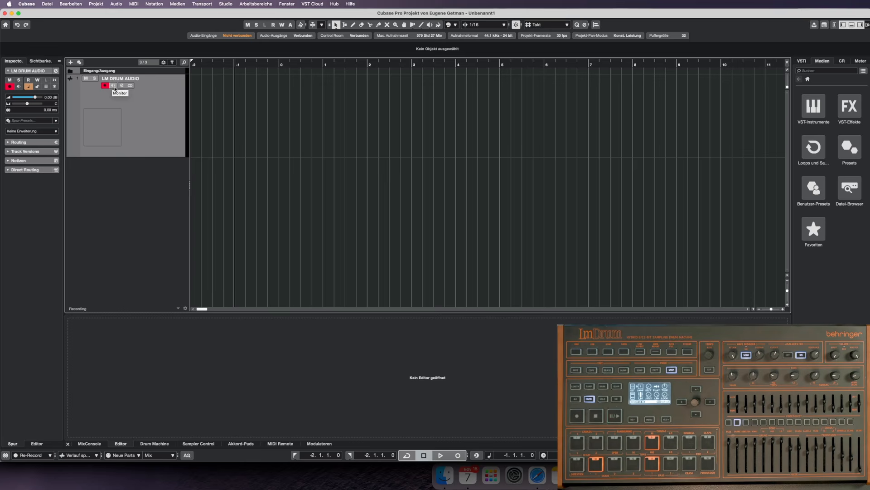
click(113, 86)
key(space)
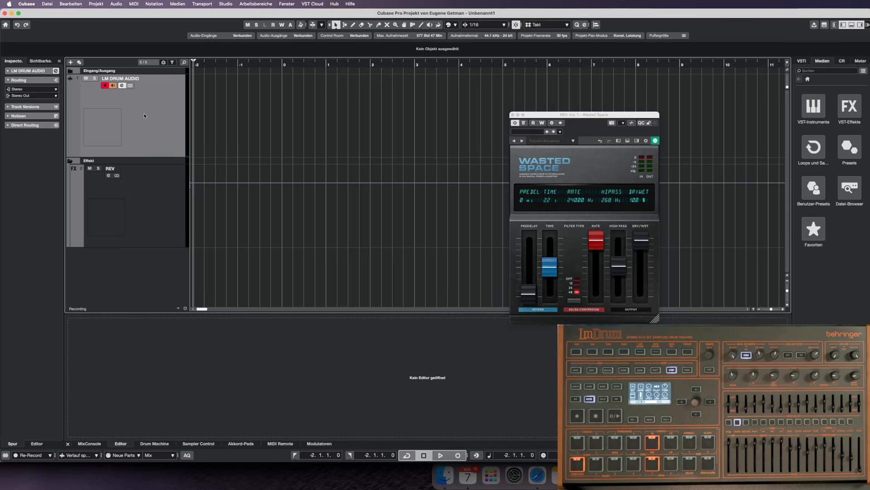
Add two MIDI tracks below the audio track and name the first one LM DRUM 2 CUBASE.
right_click(144, 115)
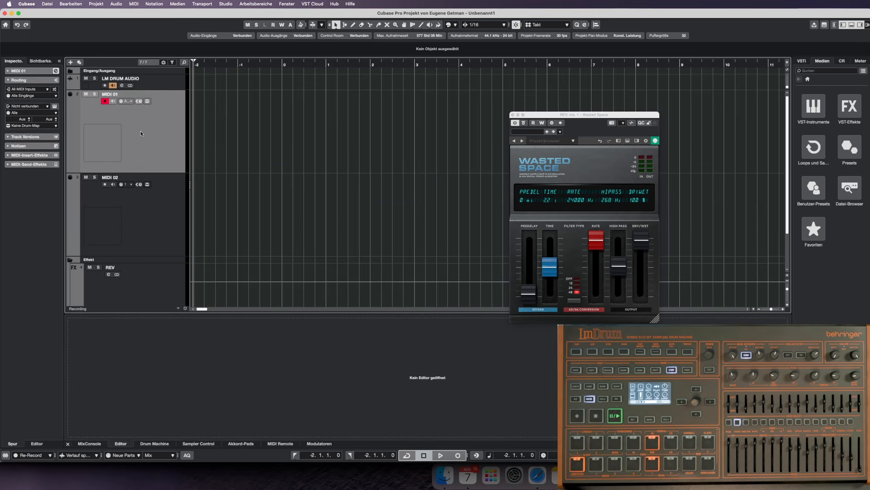
double_click(110, 94)
text(LM DRUM 2 CUBASE)
key(Return)
Rename the second MIDI track as CUBASE 2 LM DRUM.
double_click(118, 177)
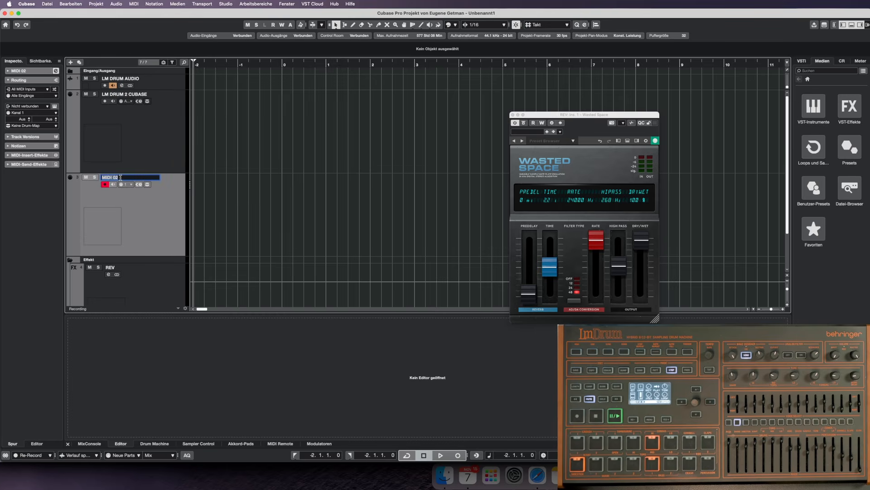
text(CUBASE 2 LM DRUM)
key(Return)
Set the MIDI input of the LM DRUM 2 CUBASE track to LM DRUM.
click(163, 131)
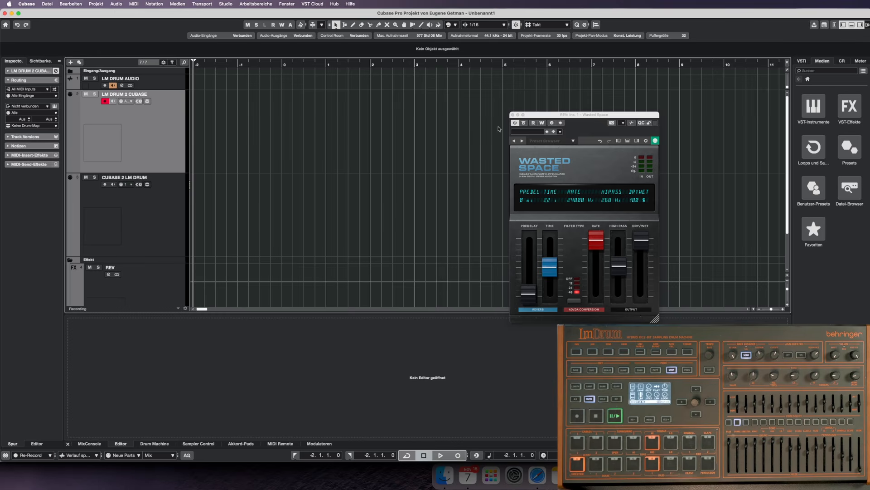
click(82, 192)
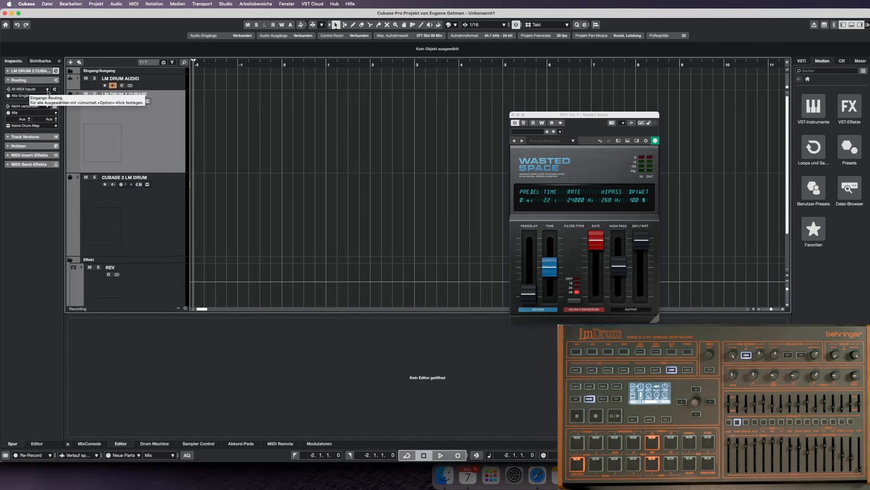
click(48, 90)
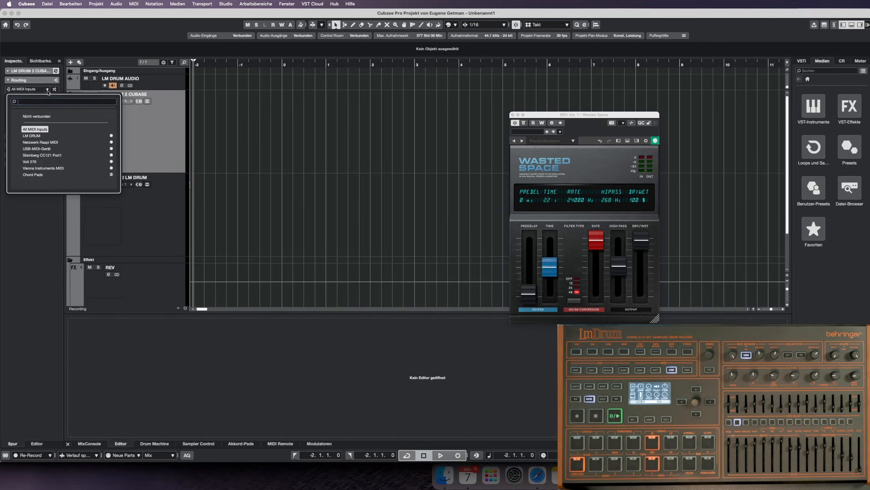
click(32, 136)
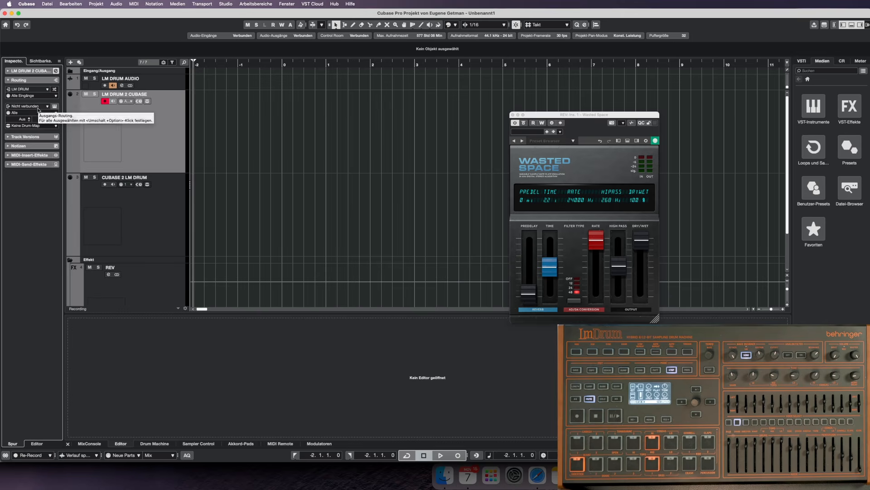
Set the CUBASE 2 LM DRUM track's MIDI input to Nicht verbunden and its output to LM DRUM.
click(107, 195)
click(36, 90)
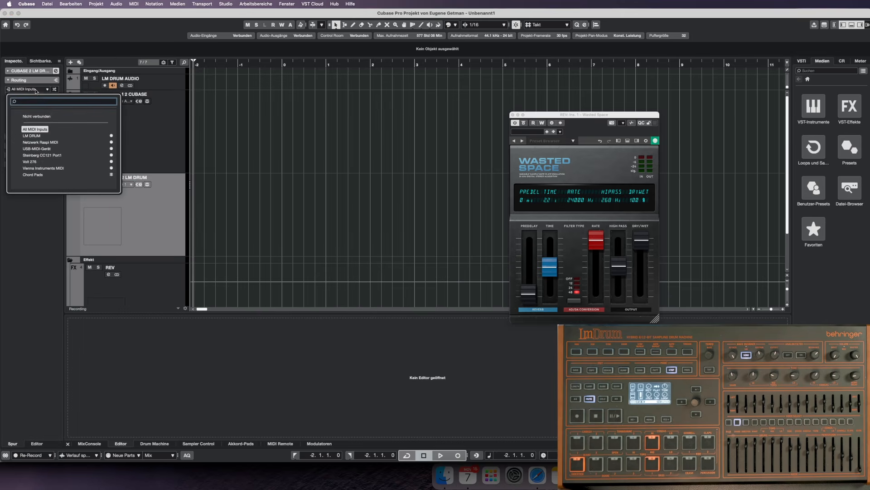
click(46, 117)
click(50, 107)
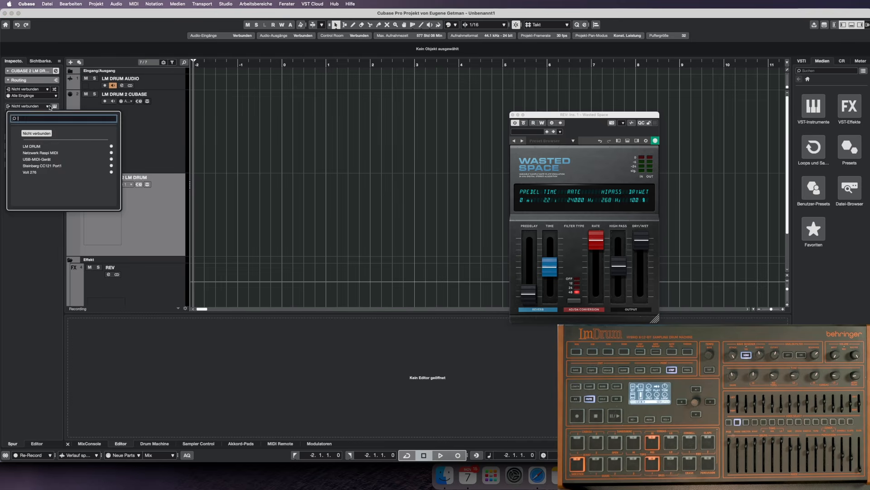
click(43, 147)
Arm the LM DRUM 2 CUBASE and LM DRUM AUDIO tracks together and record about four bars of the drum pattern.
click(122, 114)
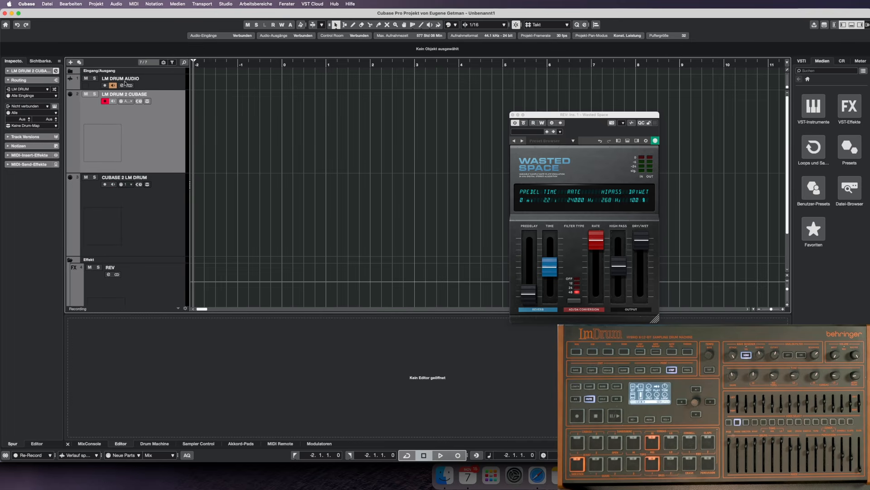
click(170, 83)
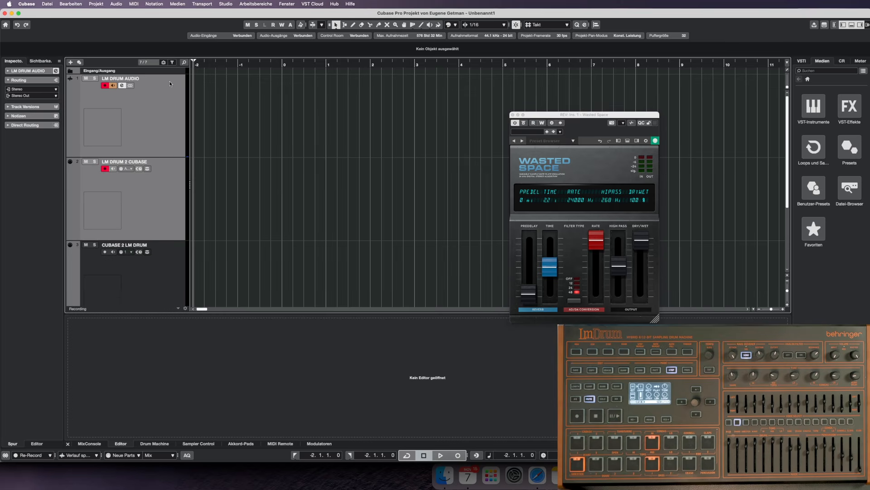
click(458, 455)
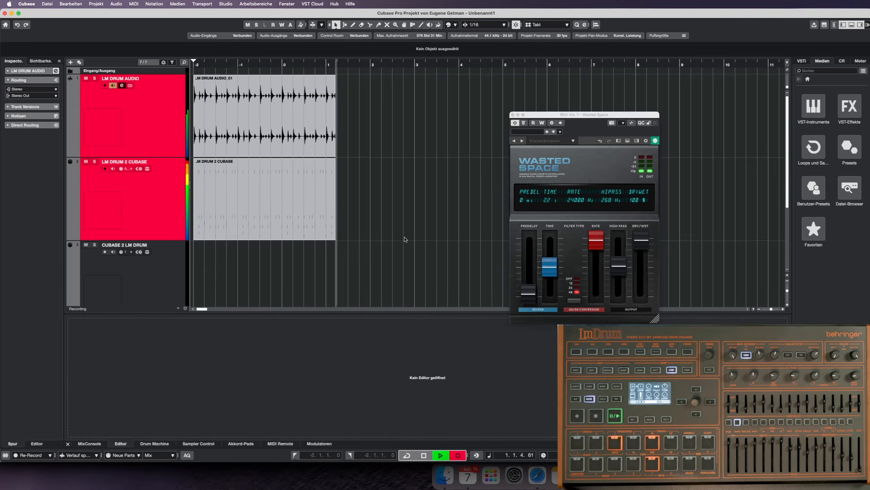
key(space)
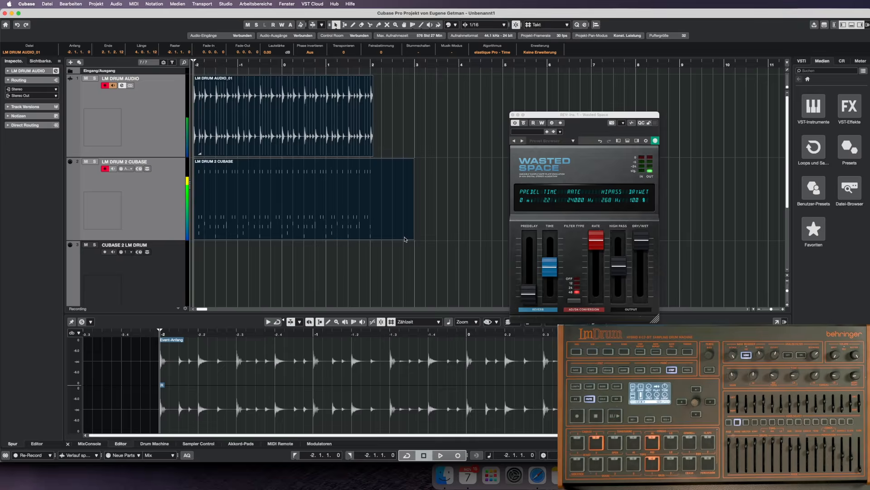
Assign the GM Map drum map to the LM DRUM 2 CUBASE track holding the recorded MIDI part.
click(280, 139)
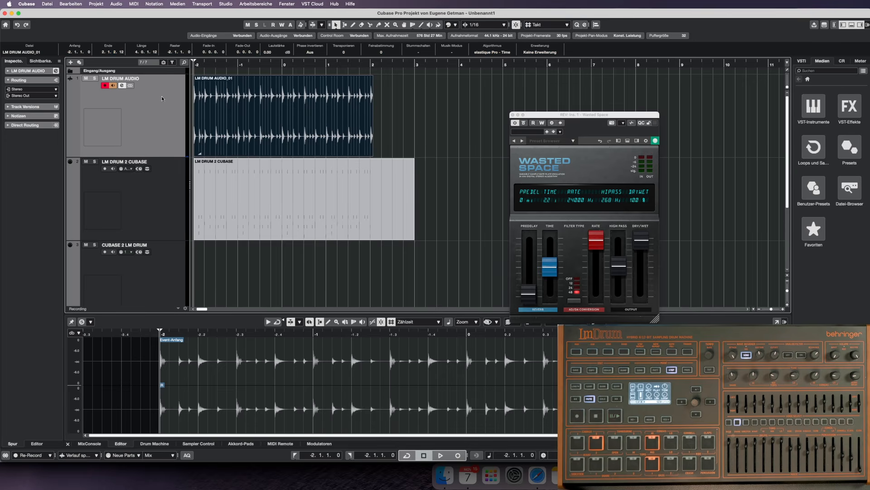
click(228, 206)
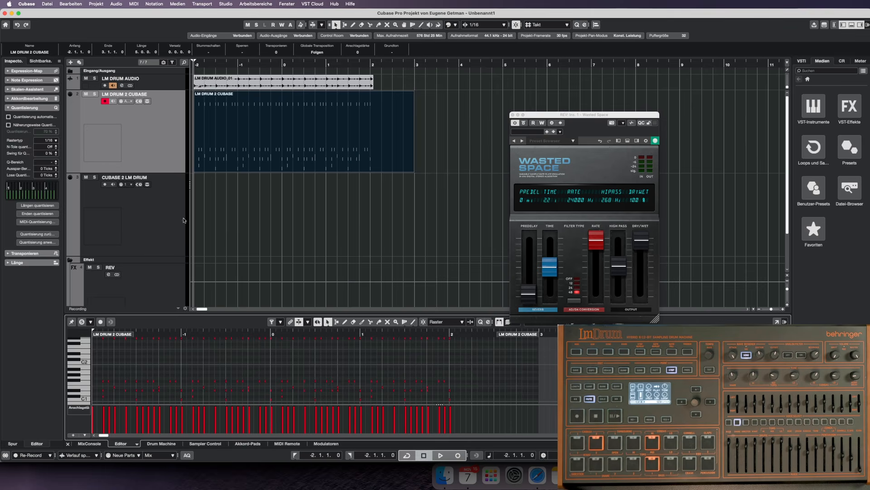
click(139, 118)
click(38, 127)
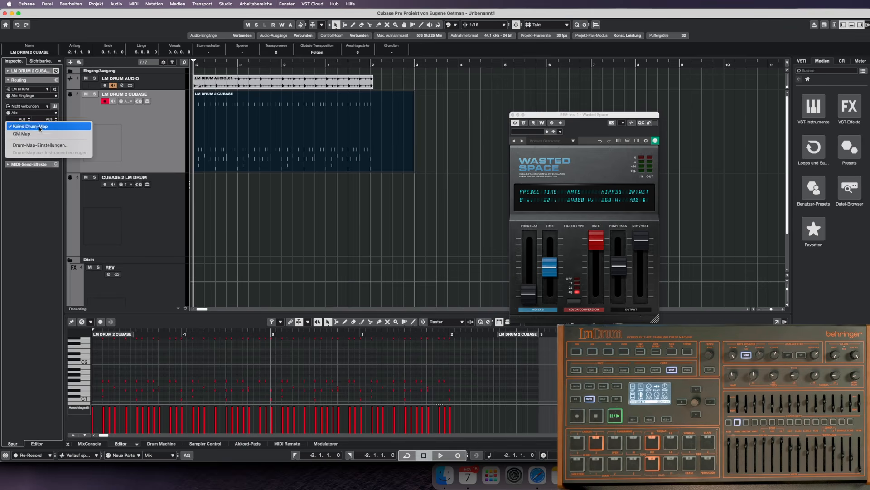
click(43, 137)
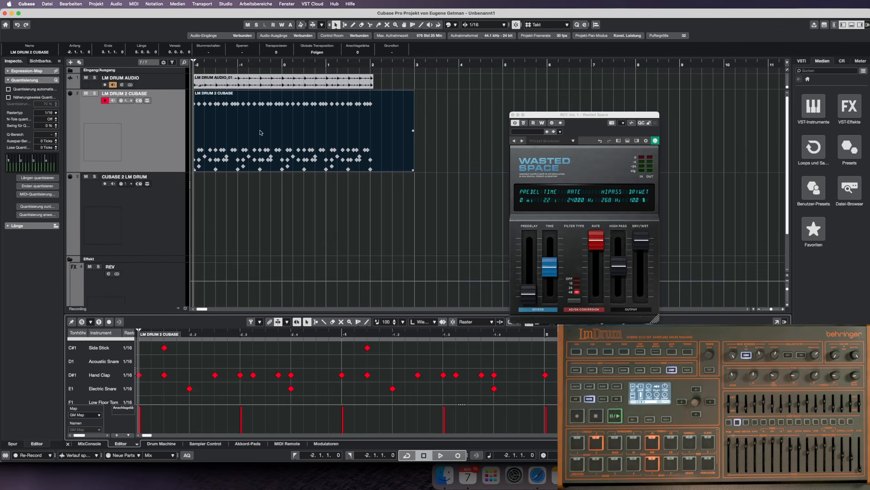
Add an XO instrument track below the LM DRUM 2 CUBASE track, with Stereo Out as its audio output.
right_click(157, 136)
mouse_move(167, 138)
click(338, 147)
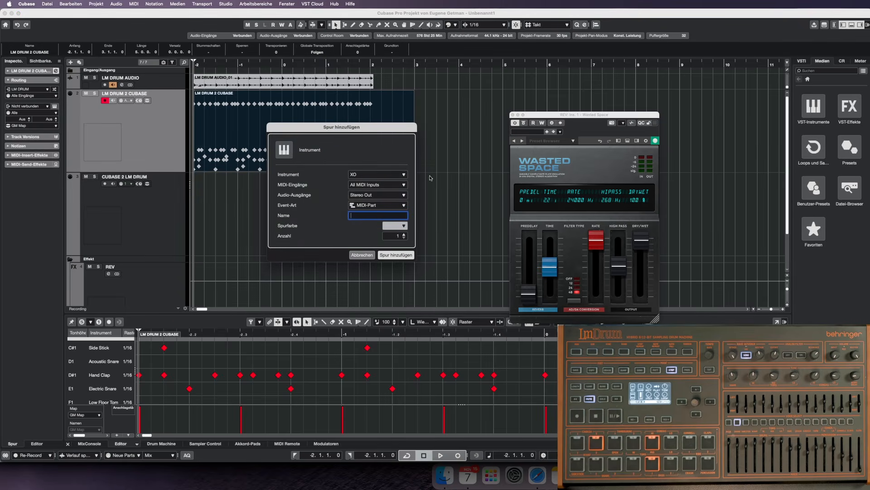
click(395, 257)
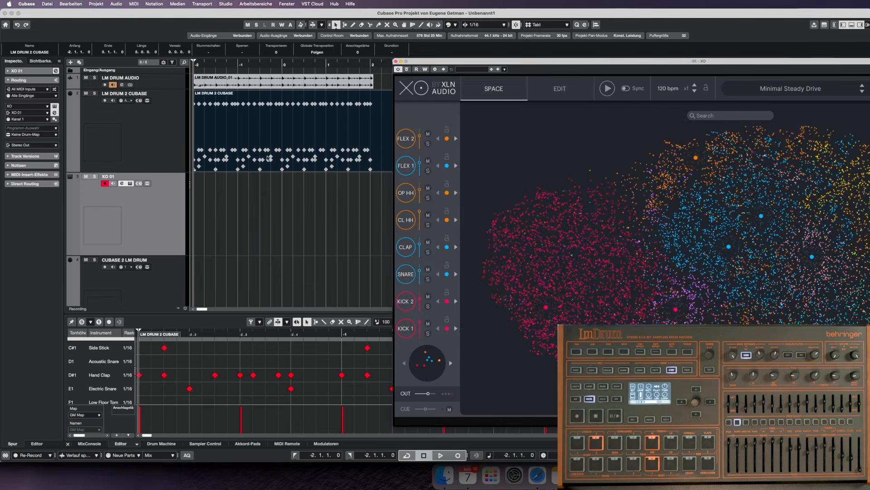
Move the recorded LM DRUM 2 CUBASE part onto the XO track and set that track's MIDI input to Nicht verbunden.
drag(247, 148, 248, 202)
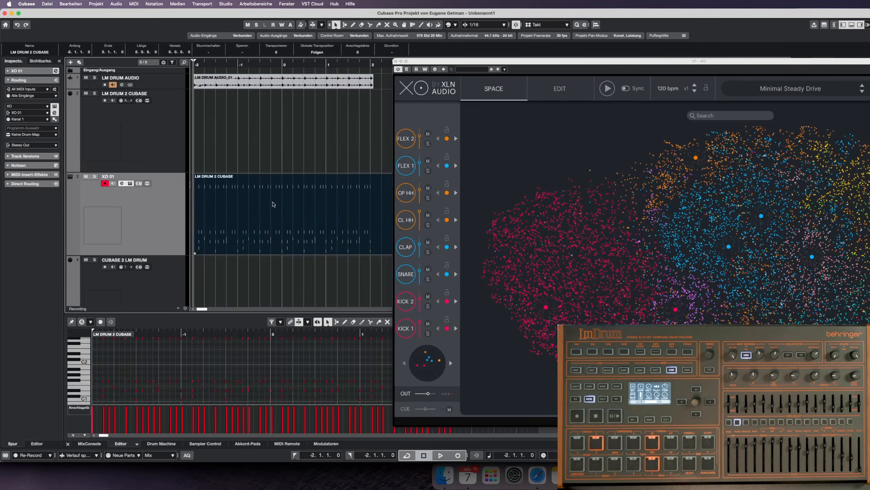
click(43, 89)
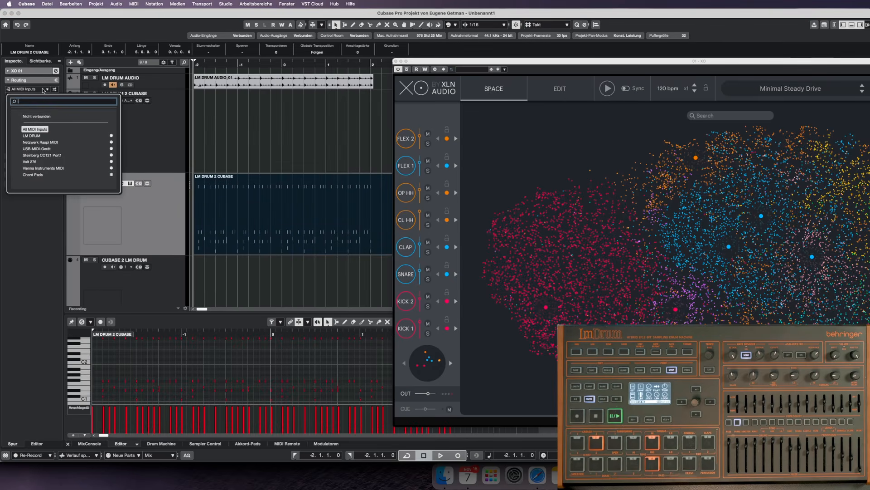
click(40, 117)
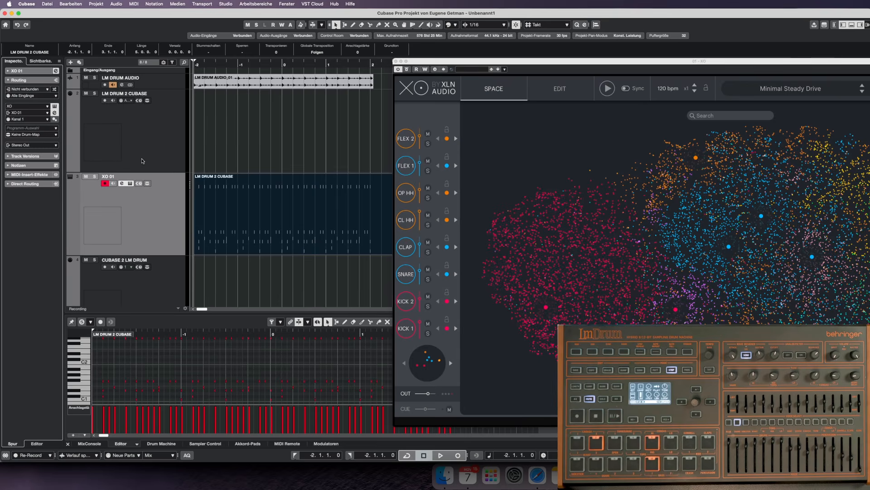
Play the MIDI part through the XO track and mute the LM DRUM AUDIO track.
key(space)
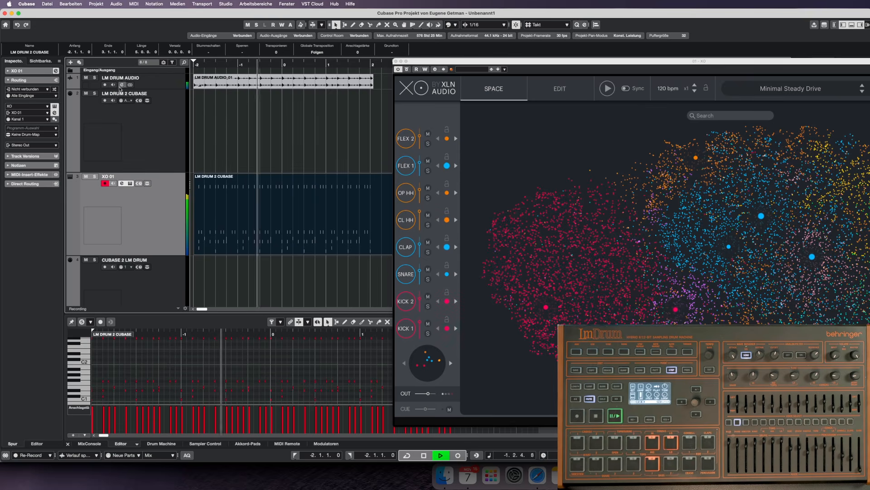
click(86, 78)
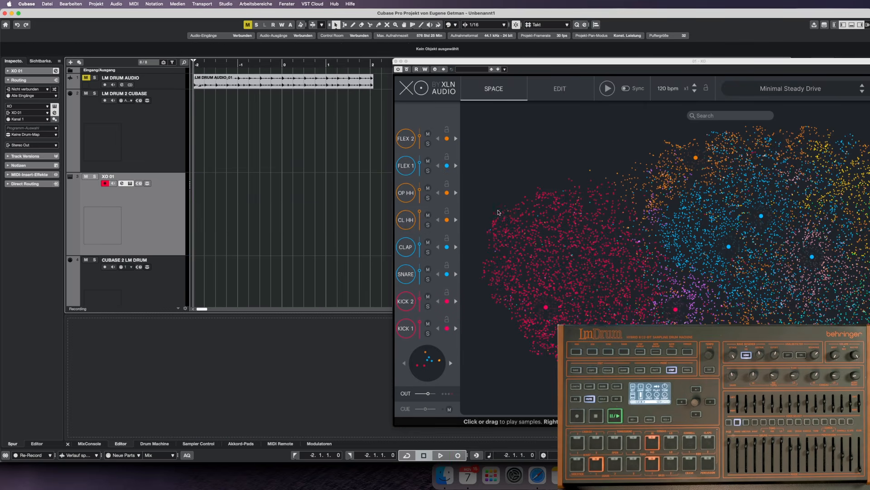
Start XO's own beat in its edit view and turn on the Accentuator.
click(565, 91)
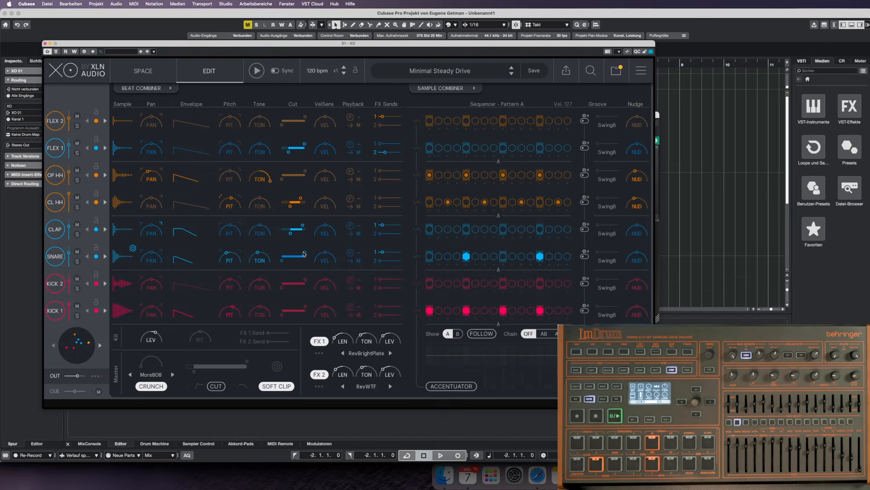
click(258, 71)
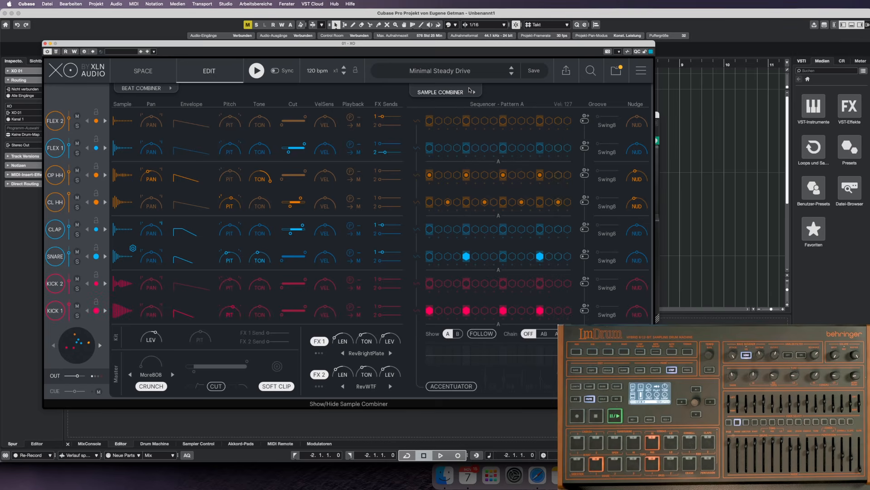
click(450, 386)
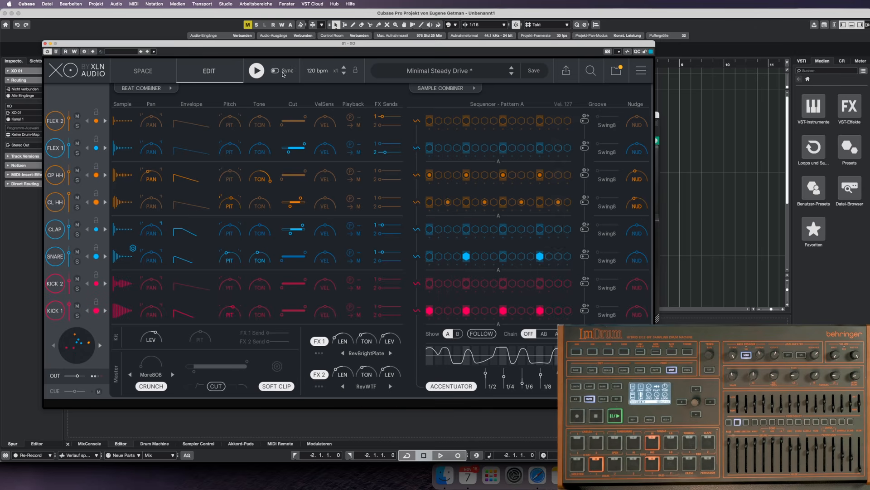
Audition presets in XO's preset browser, including Make My Day, Mellow Air, Melting Glaciers and Microsounds, and load Little Nod.
click(414, 77)
click(335, 186)
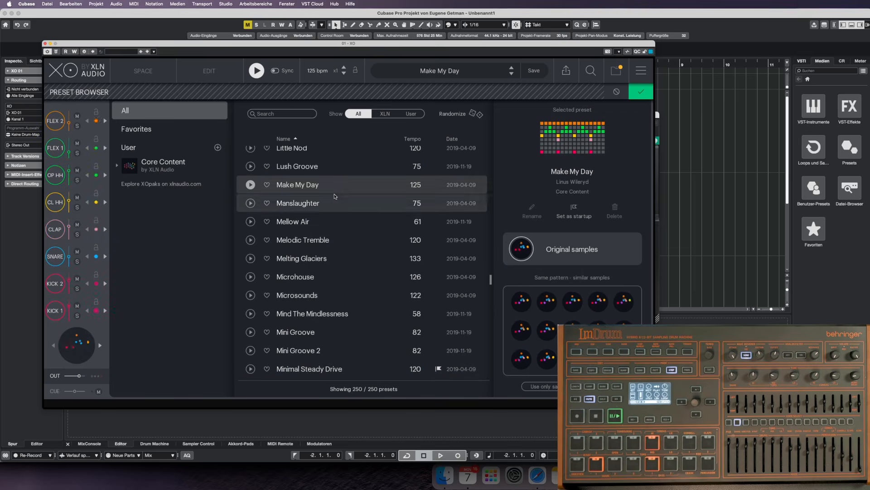
click(335, 222)
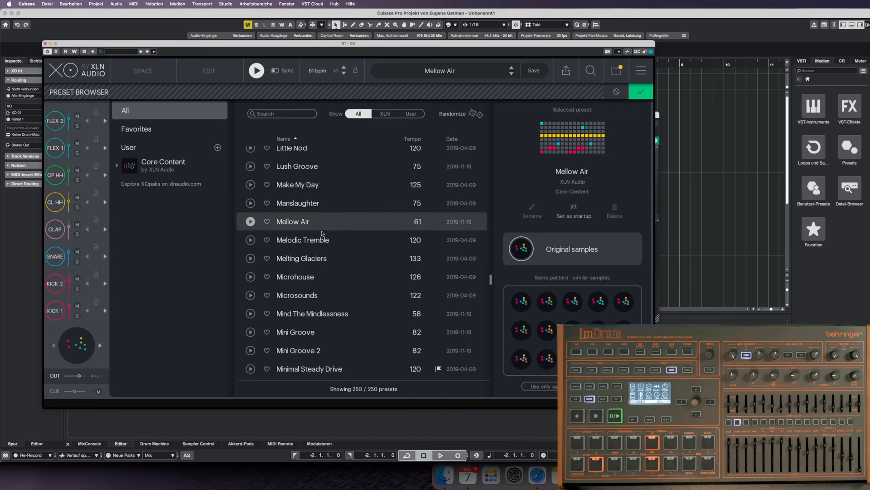
click(332, 260)
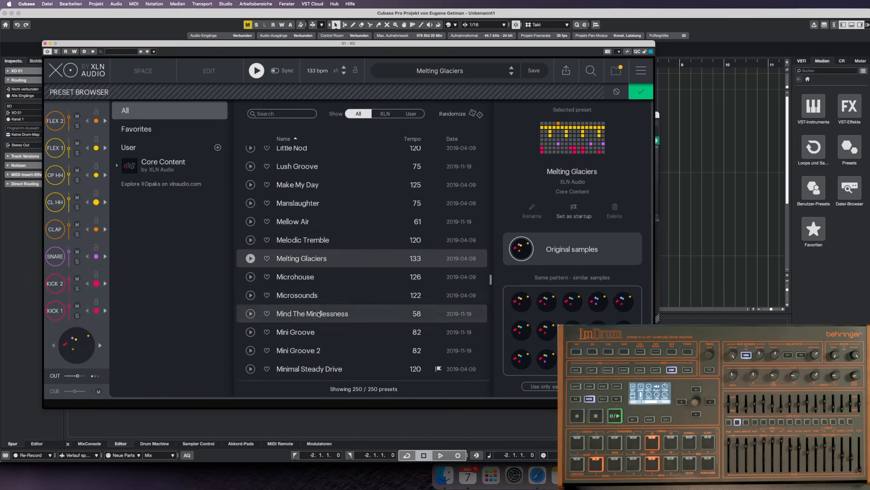
click(323, 313)
click(320, 297)
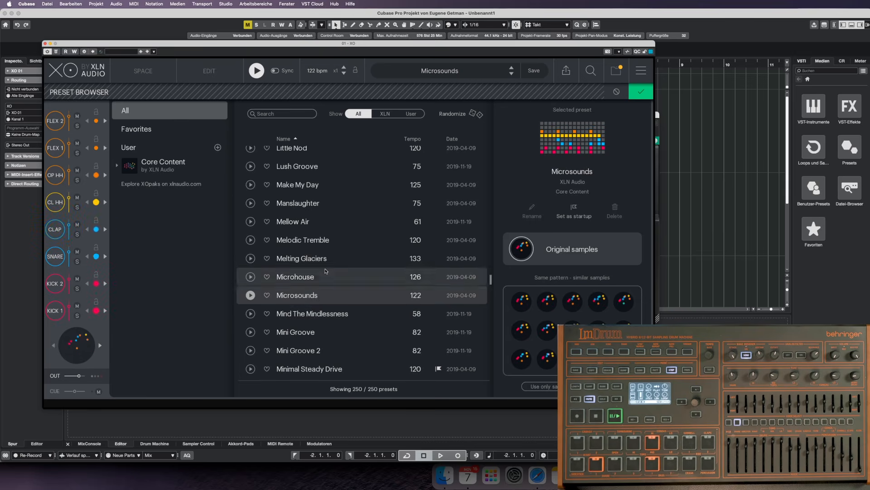
click(329, 166)
scroll(329, 169, up, 1)
click(329, 171)
scroll(337, 183, up, 2)
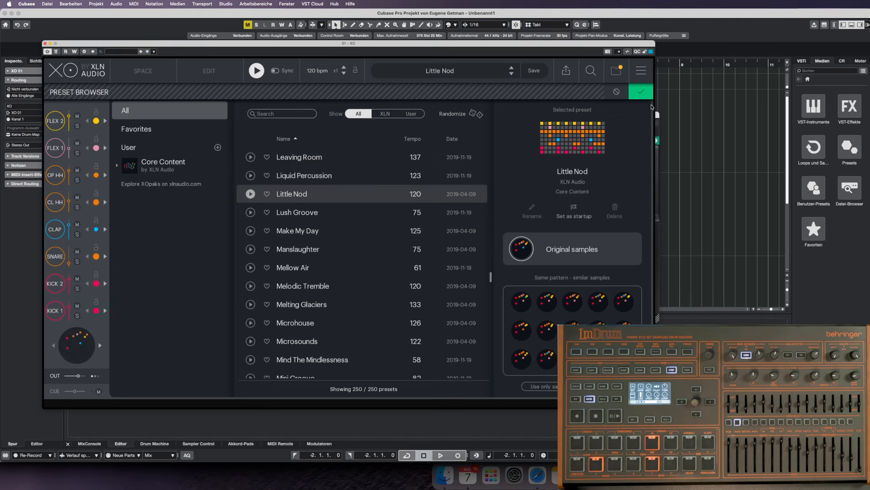
click(641, 93)
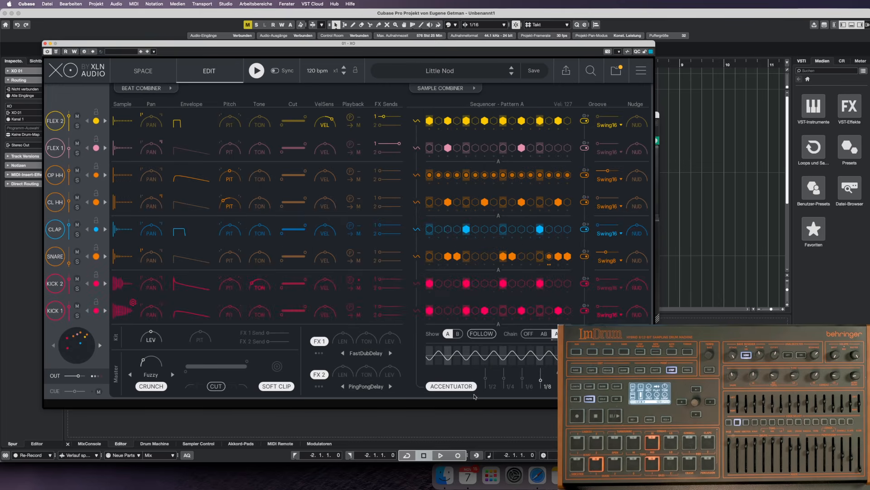
Adjust the Accentuator levels for Little Nod and look over XO's sample space before returning to the edit view.
click(460, 374)
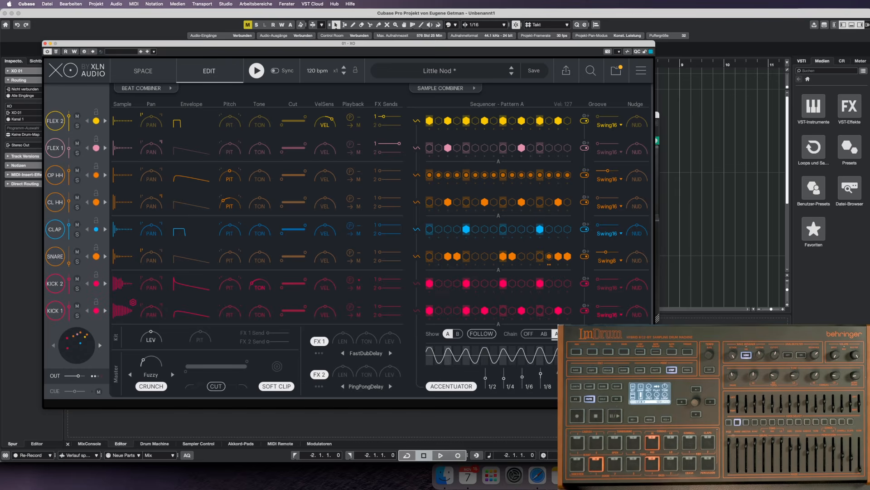
mouse_move(605, 120)
click(136, 72)
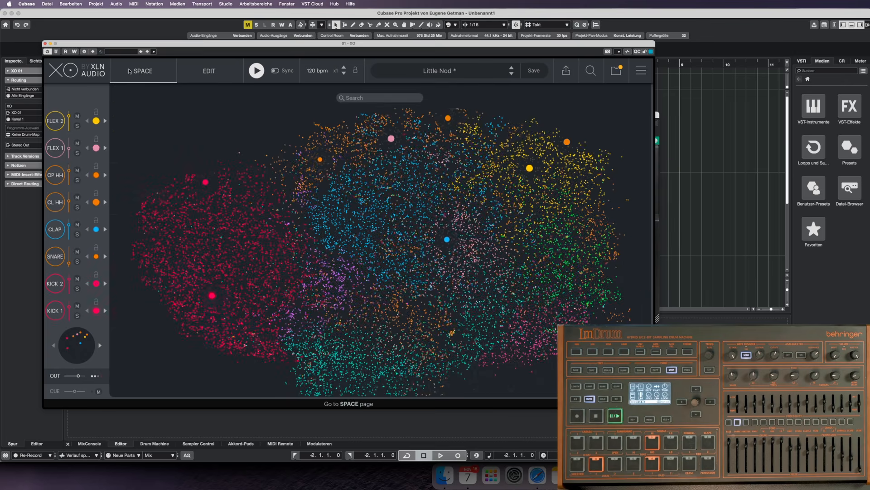
click(222, 74)
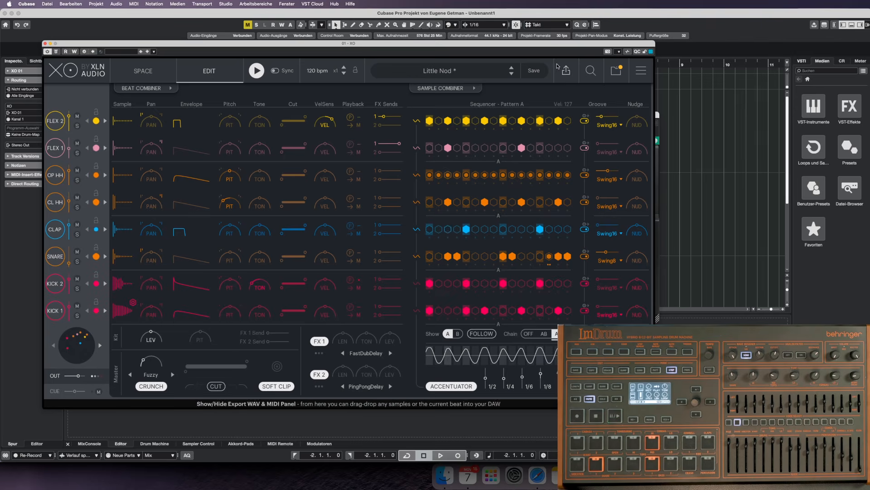
Open XO's Sample Combiner and place the beat as MIDI on the CUBASE 2 LM DRUM track at bar -2.
click(471, 89)
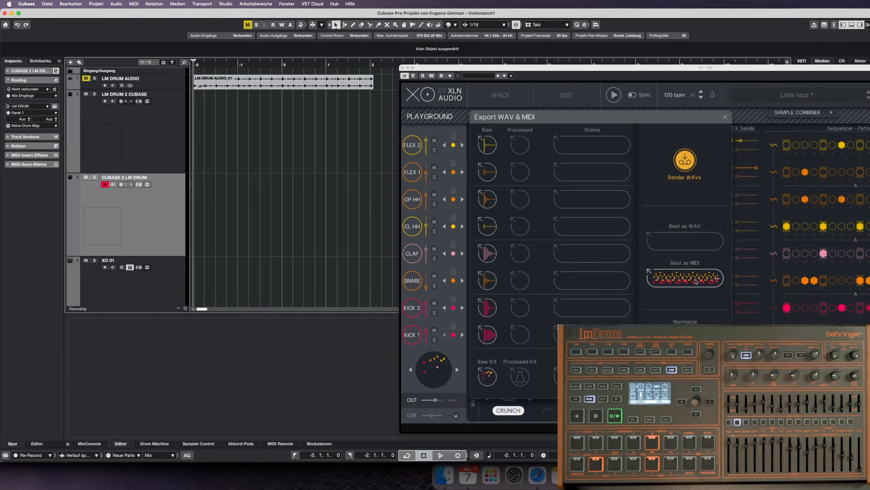
drag(697, 281, 194, 218)
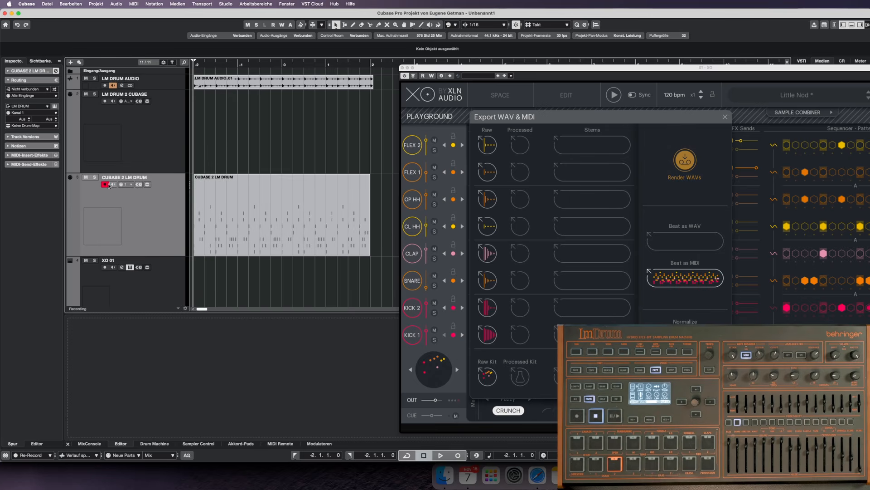
Play the project briefly with the CUBASE 2 LM DRUM track muted and the LM DRUM AUDIO track selected.
click(87, 178)
key(space)
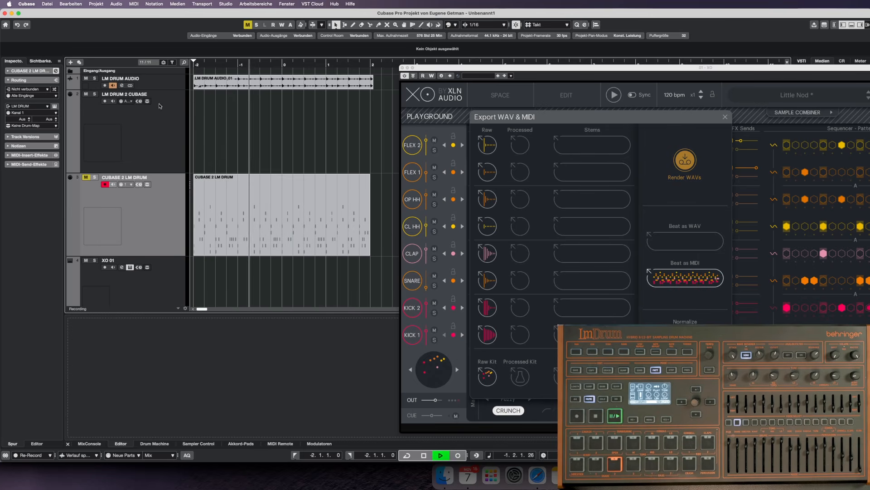
click(170, 87)
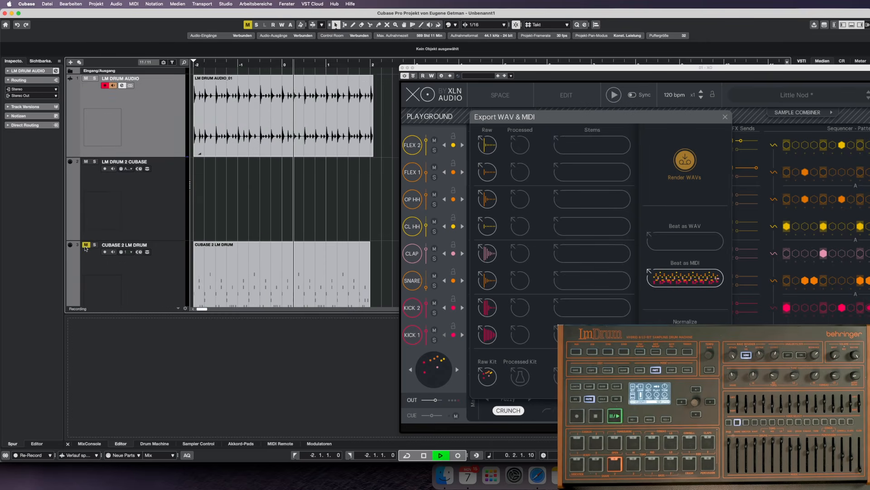
key(space)
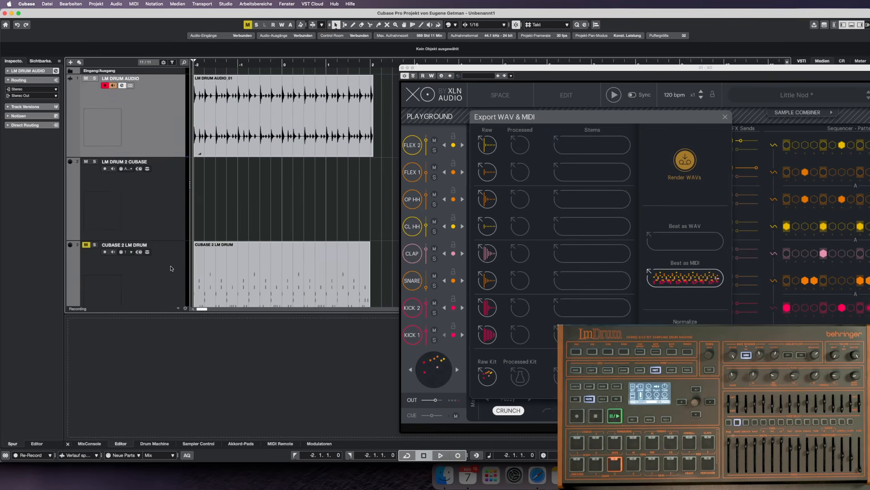
Set the locators around the CUBASE 2 LM DRUM part, enable cycle and play the part unmuted as a loop.
double_click(261, 274)
key(p)
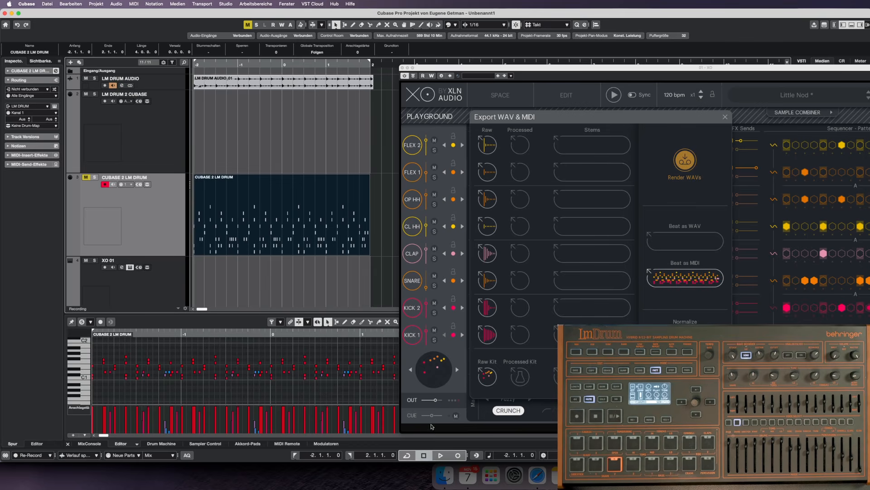
click(407, 455)
key(space)
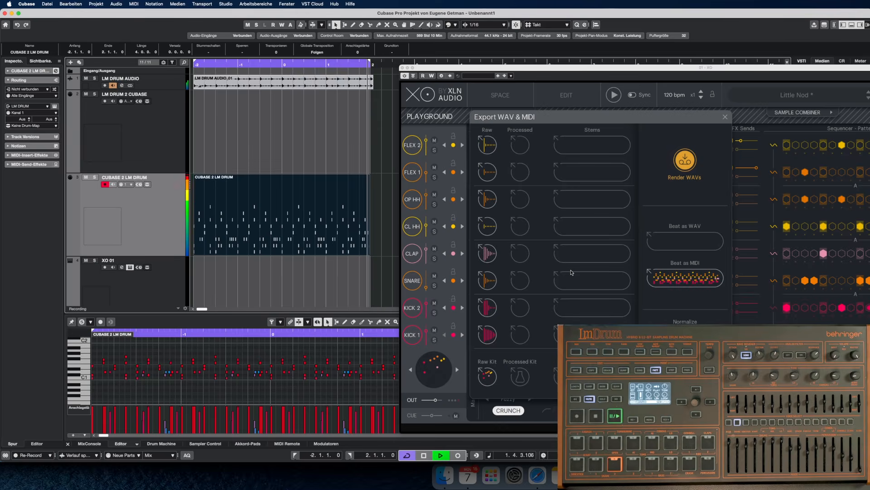
key(space)
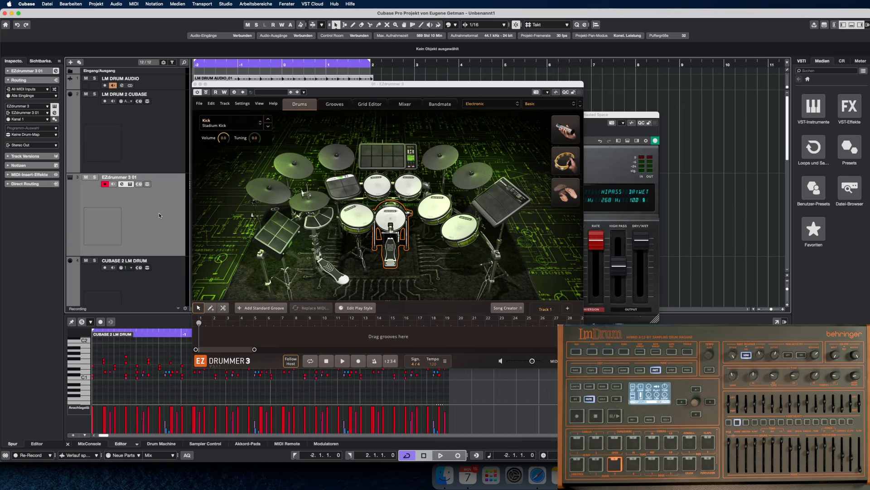
Set the MIDI input of the EZdrummer 3 01 track to LM DRUM.
click(41, 90)
click(39, 141)
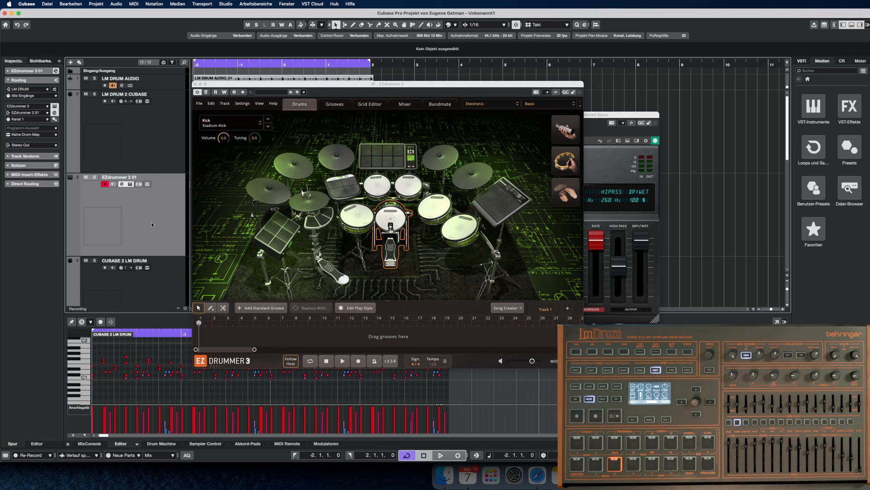